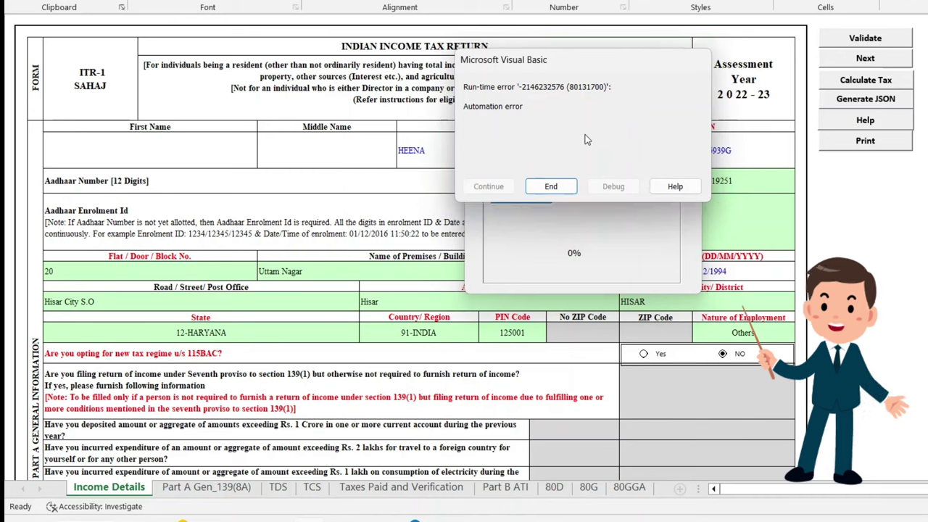
Step: End the VBA run-time error, retry Save JSON, and end the repeated automation error
click(542, 186)
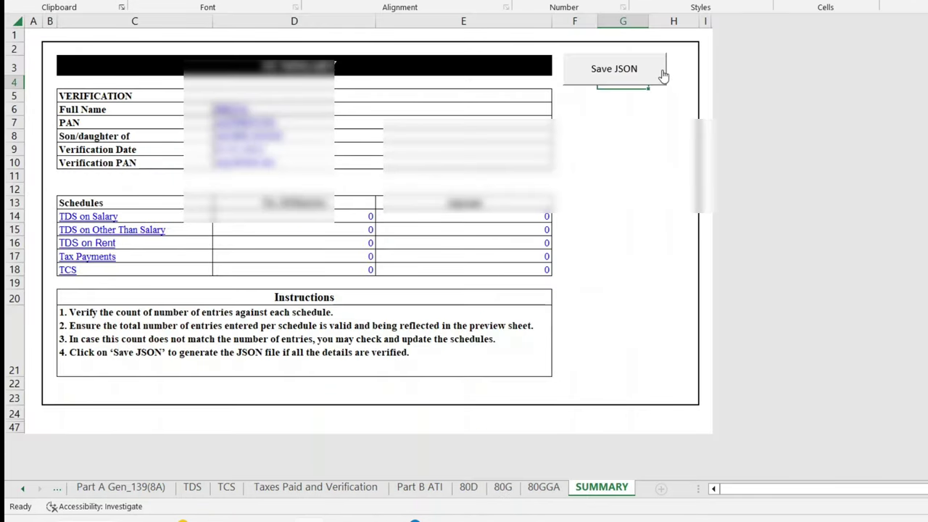
click(623, 73)
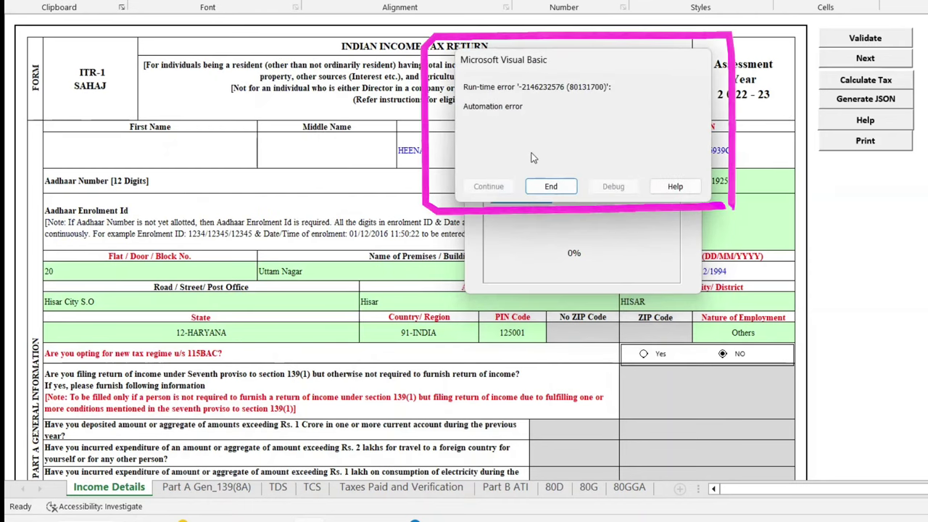
click(547, 187)
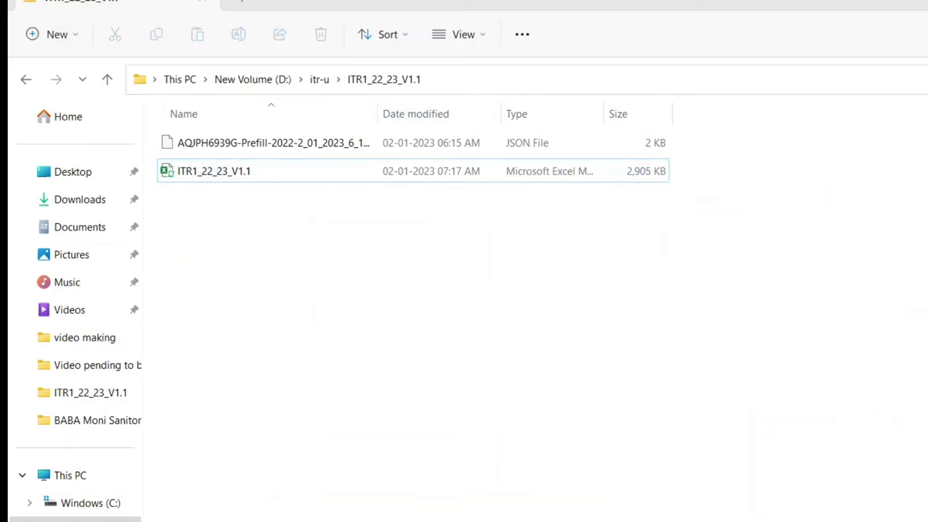
Step: Search Windows for 'turn windows features on or off' and launch that panel
key(super+s)
text(t)
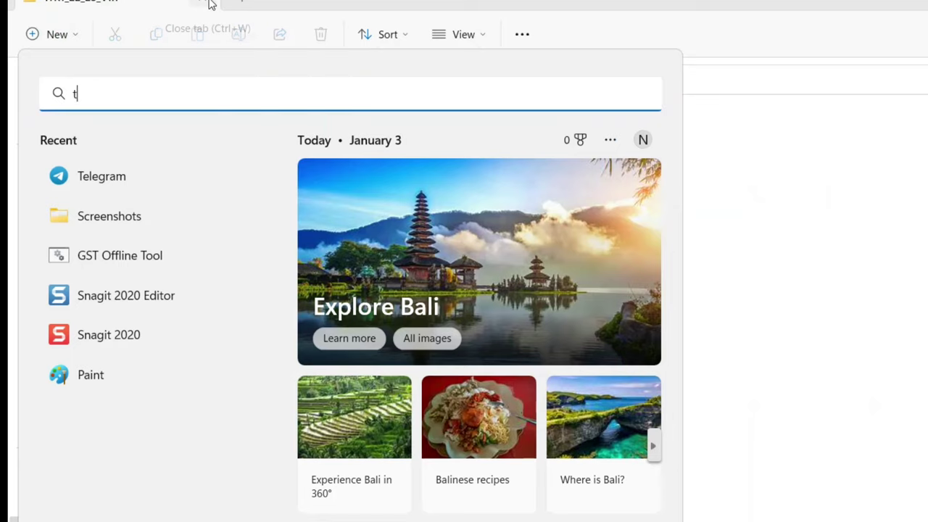
text(urn wi)
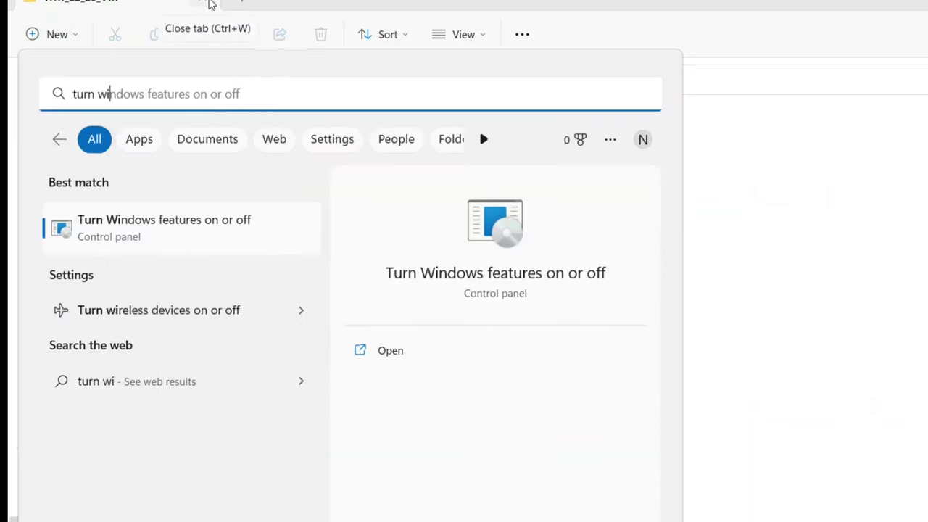
text(n)
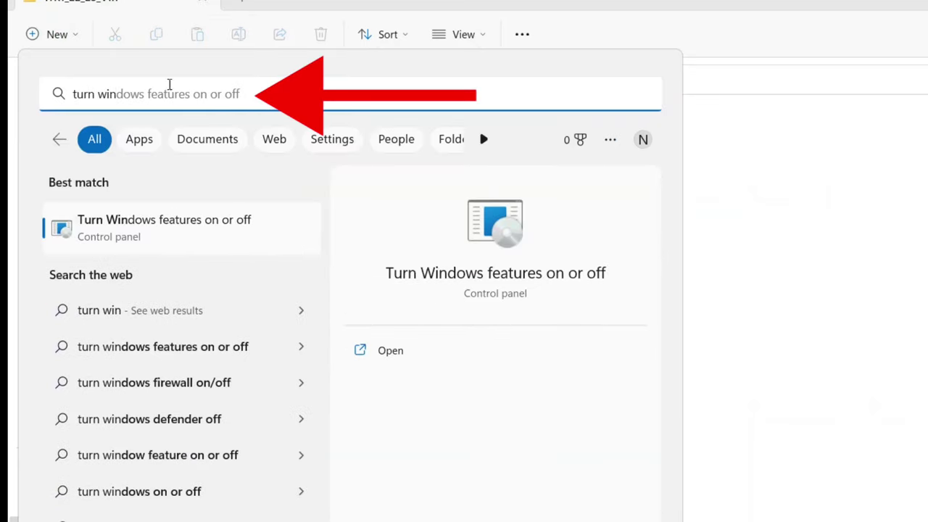
click(256, 94)
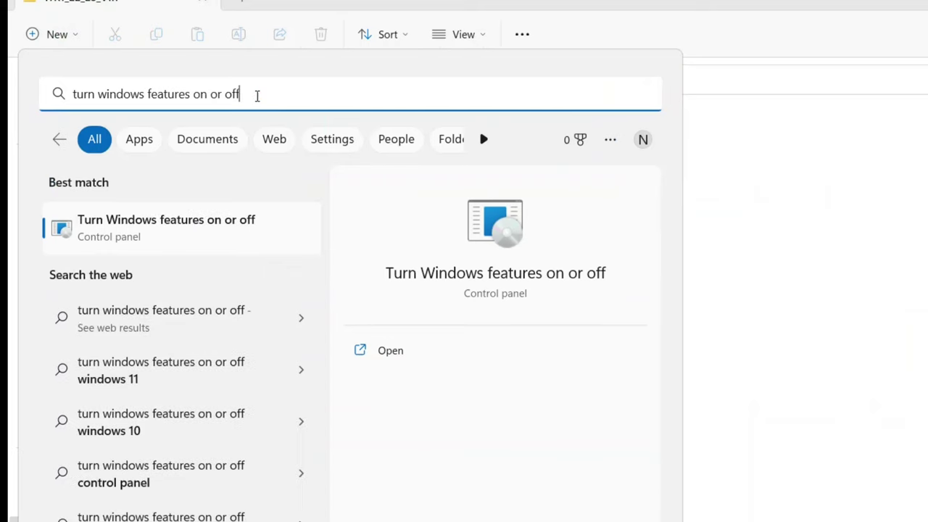
key(Return)
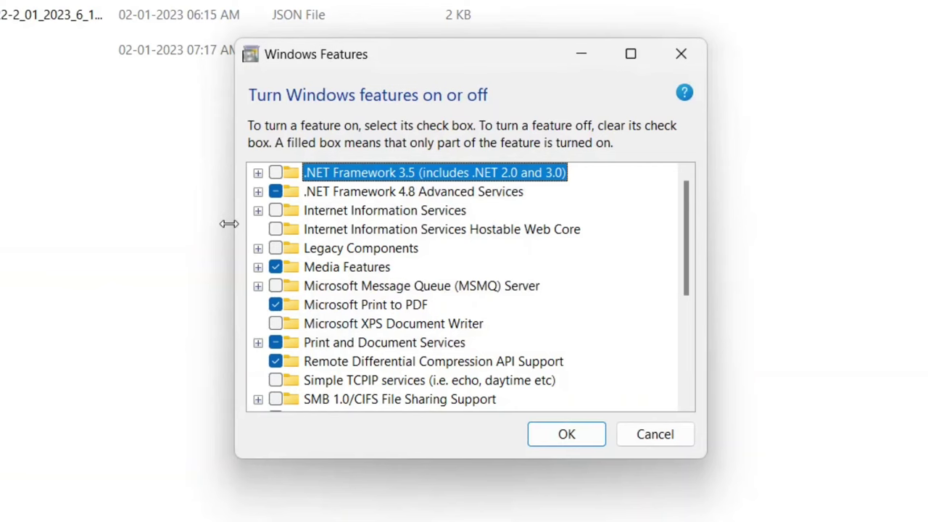
Step: Check .NET Framework 3.5 plus WCF HTTP and Non-HTTP Activation, then confirm the changes
click(277, 174)
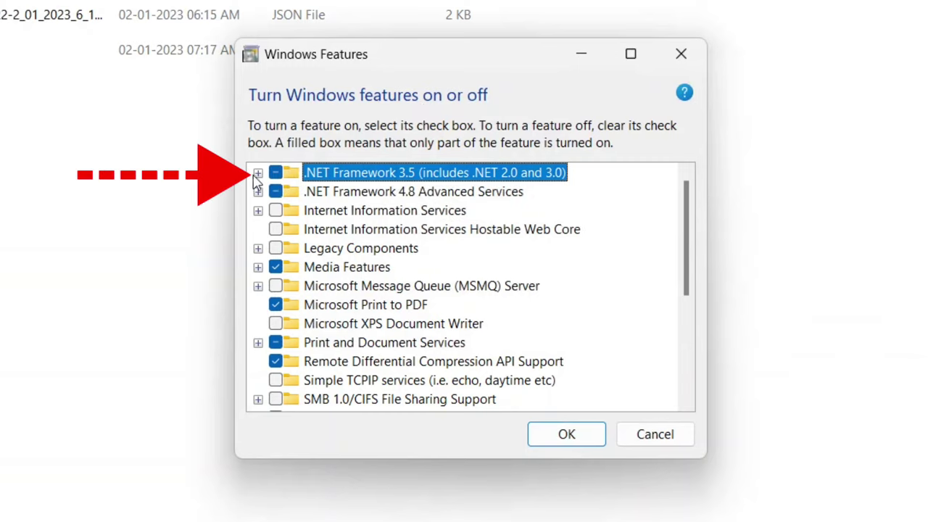
click(258, 175)
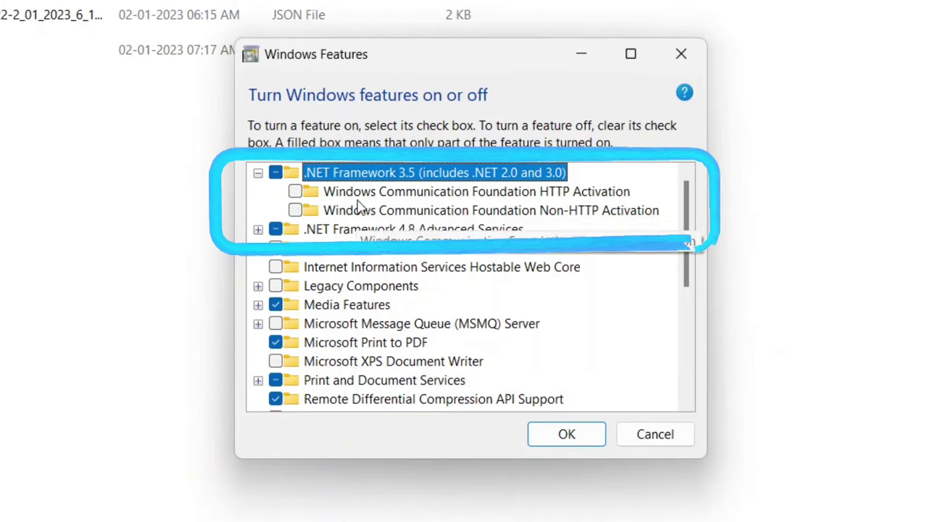
click(295, 192)
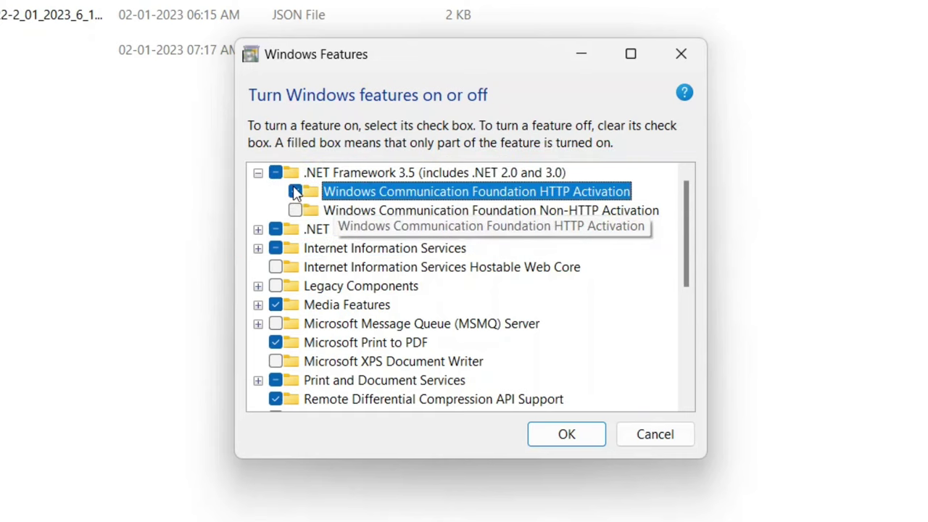
click(295, 210)
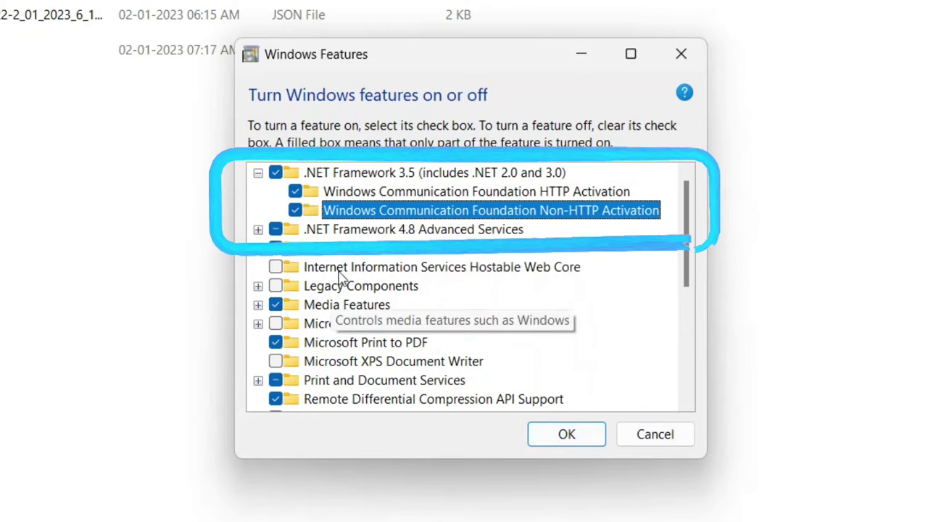
drag(310, 173, 286, 181)
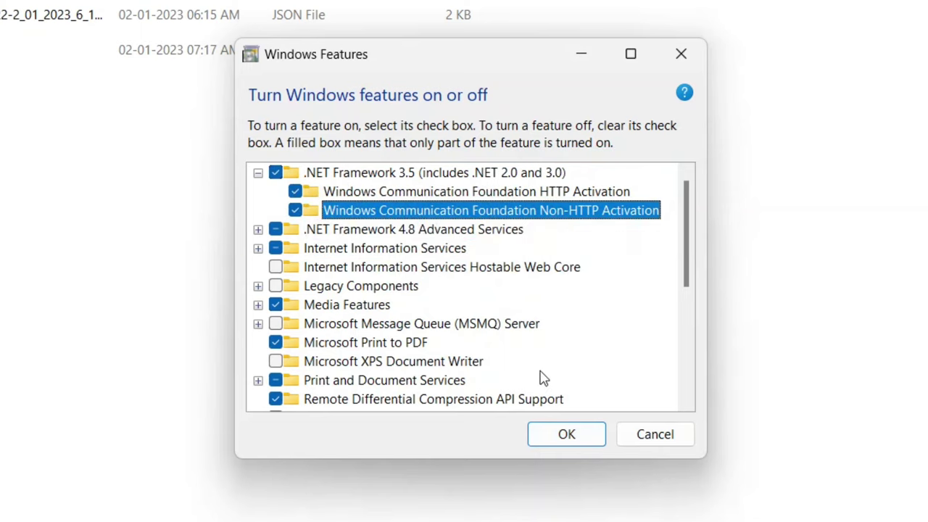
click(569, 444)
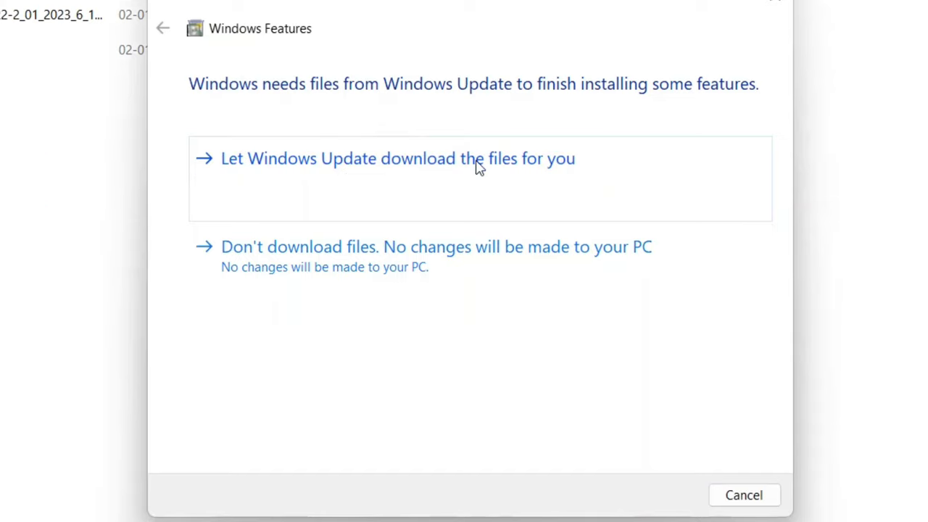
Step: Let Windows Update download the .NET 3.5 files, then close the finished dialog
click(243, 168)
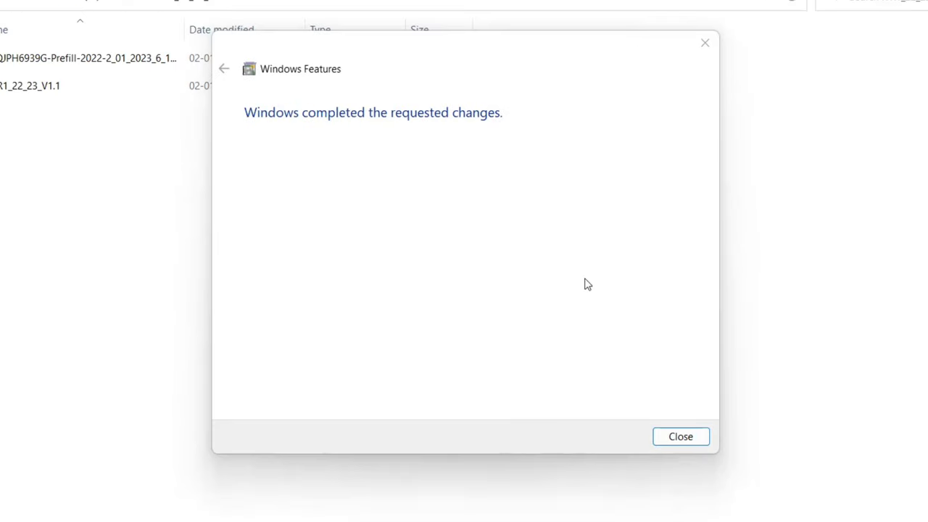
click(693, 440)
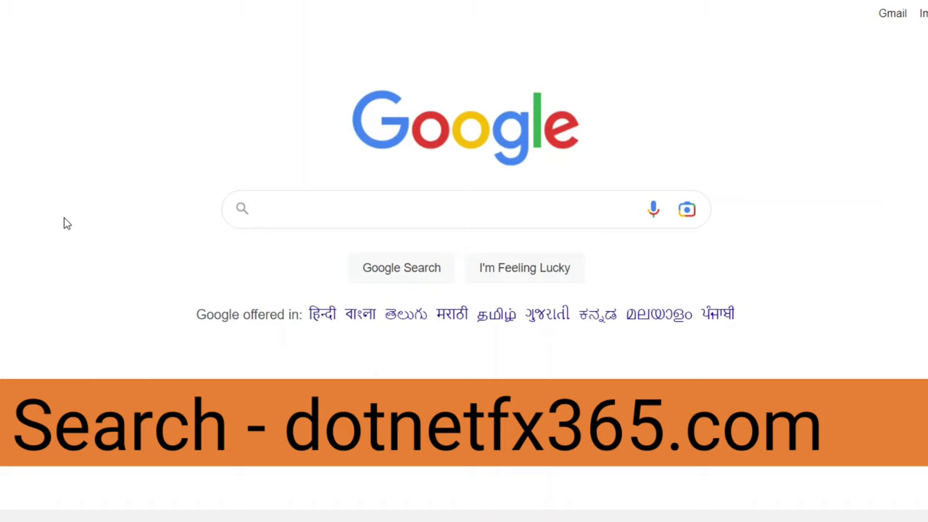
Step: Google 'dotnetfx365.com' and follow the .NET Framework 3.5 SP1 Microsoft result
click(277, 204)
text(dotnetfx365.com)
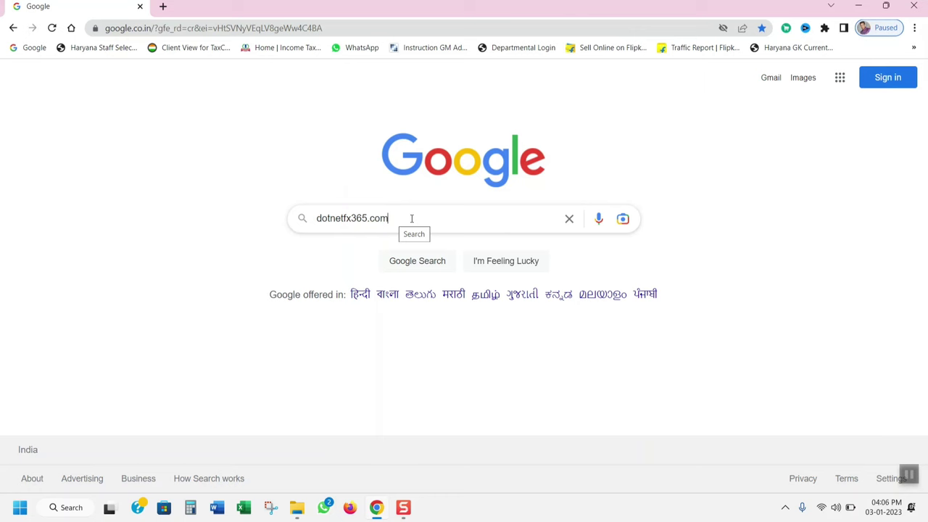
key(Return)
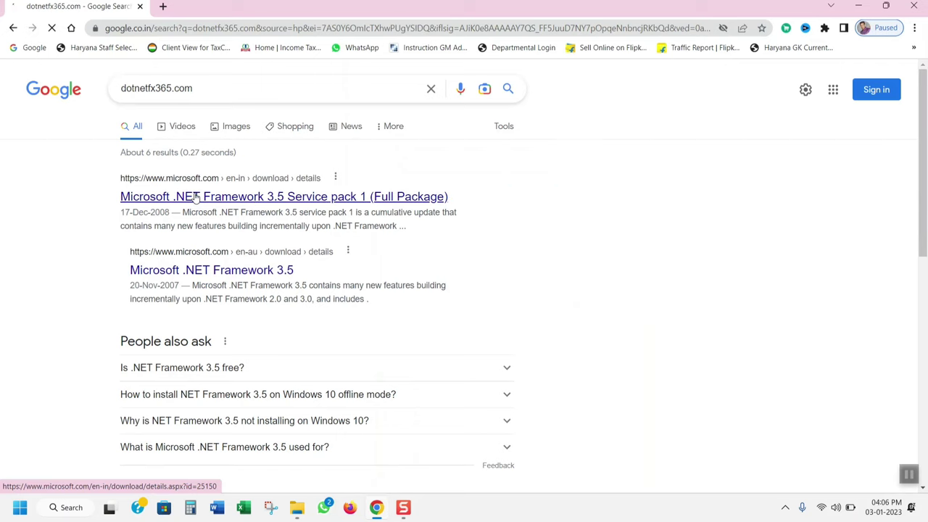
click(196, 198)
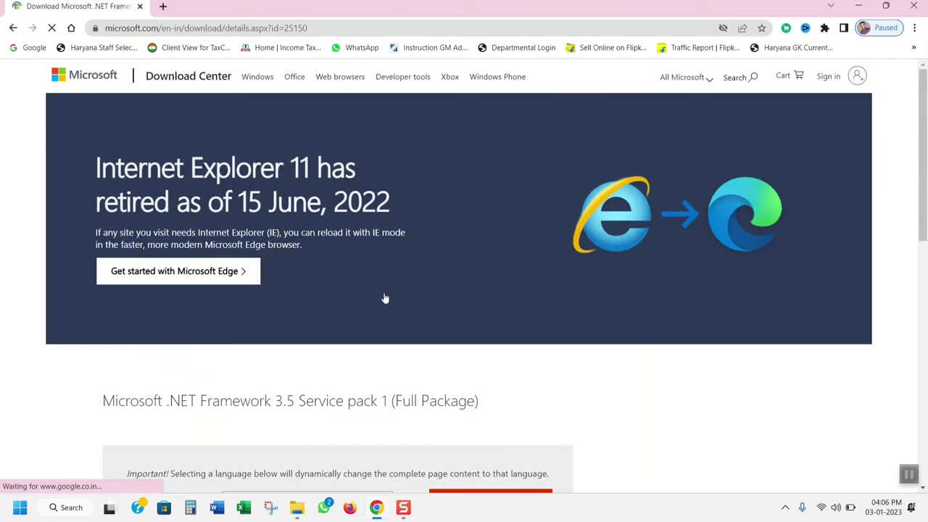
Step: Scroll down and start the dotnetfx35.exe download from the Download Center page
scroll(384, 296, down, 1)
scroll(385, 298, down, 2)
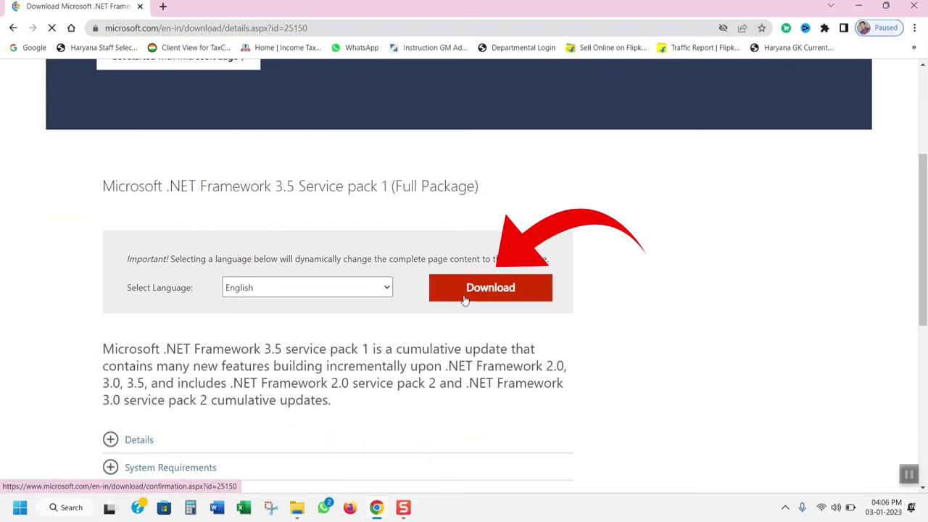
click(462, 296)
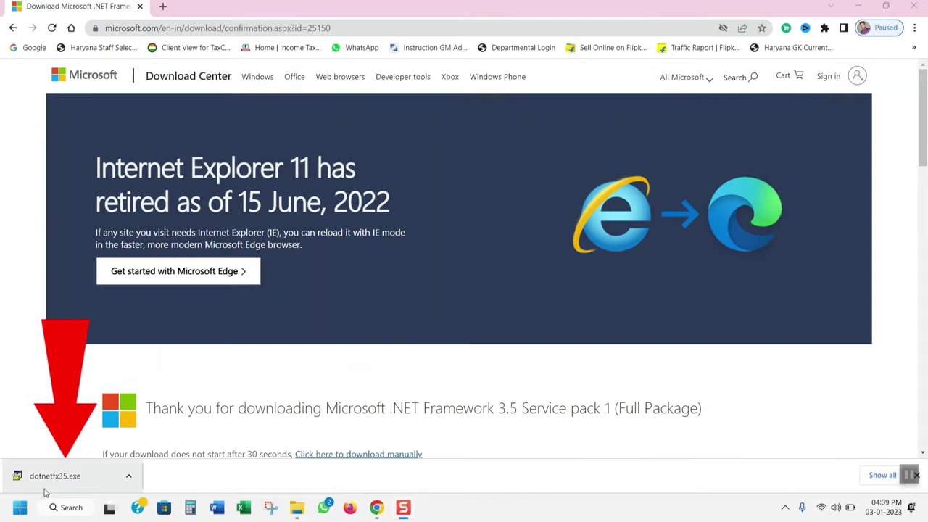
Step: Run the downloaded dotnetfx35.exe installer from the download bar
click(61, 484)
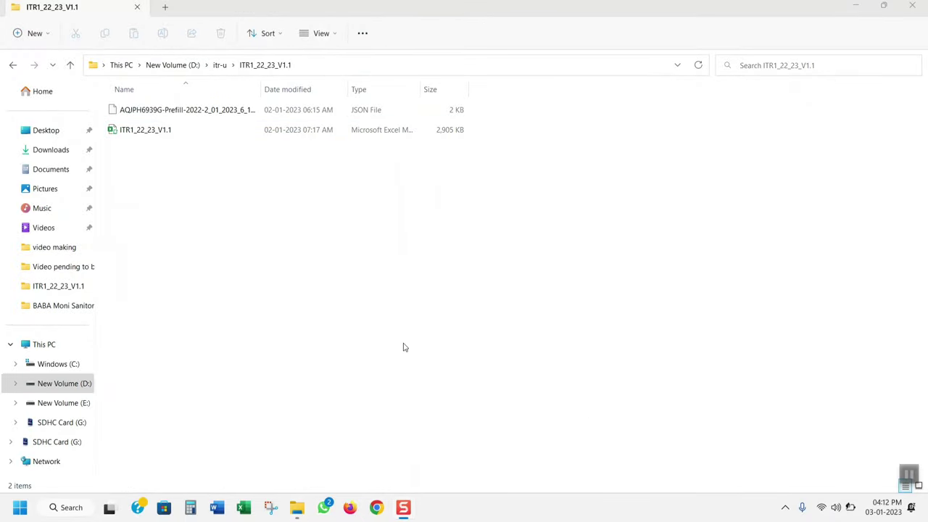
Step: Reopen the ITR1_22_23_V1.1 workbook and run Save JSON from the Summary sheet
double_click(200, 129)
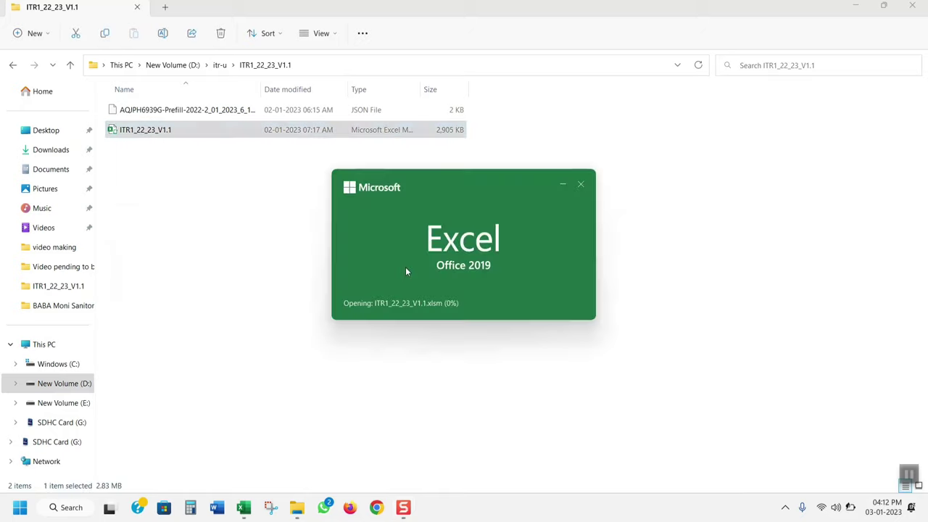
click(496, 144)
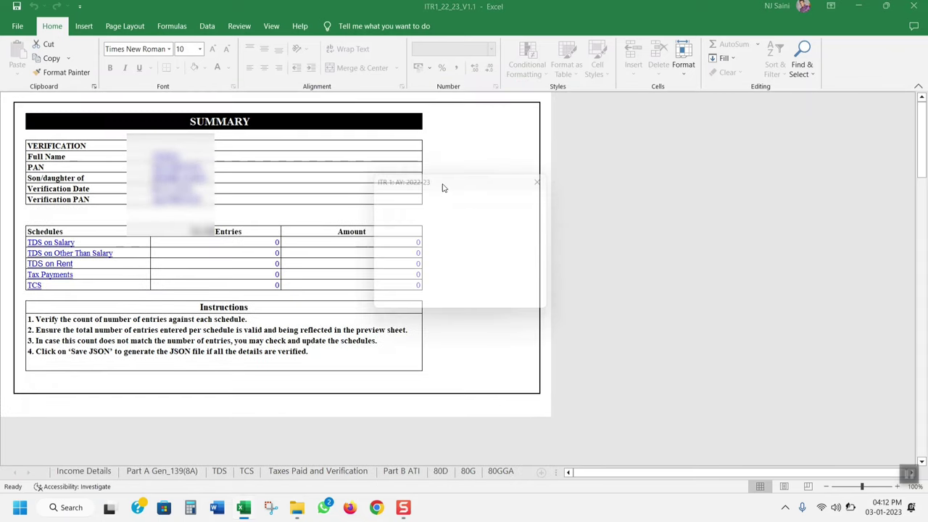